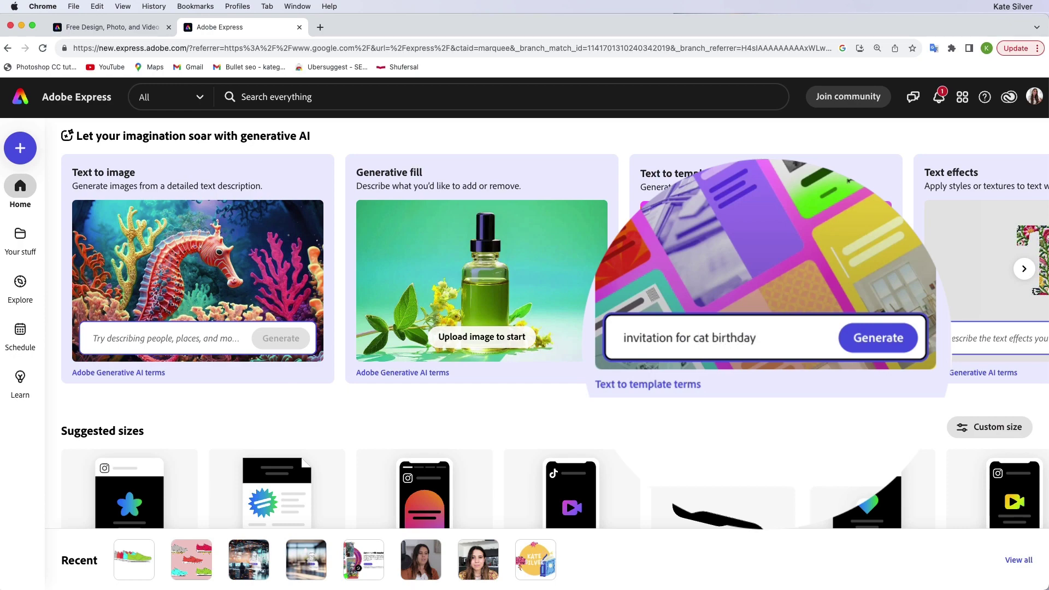
{"action": "scroll", "coordinate": [663, 309], "scroll_direction": "down", "scroll_amount": 1}
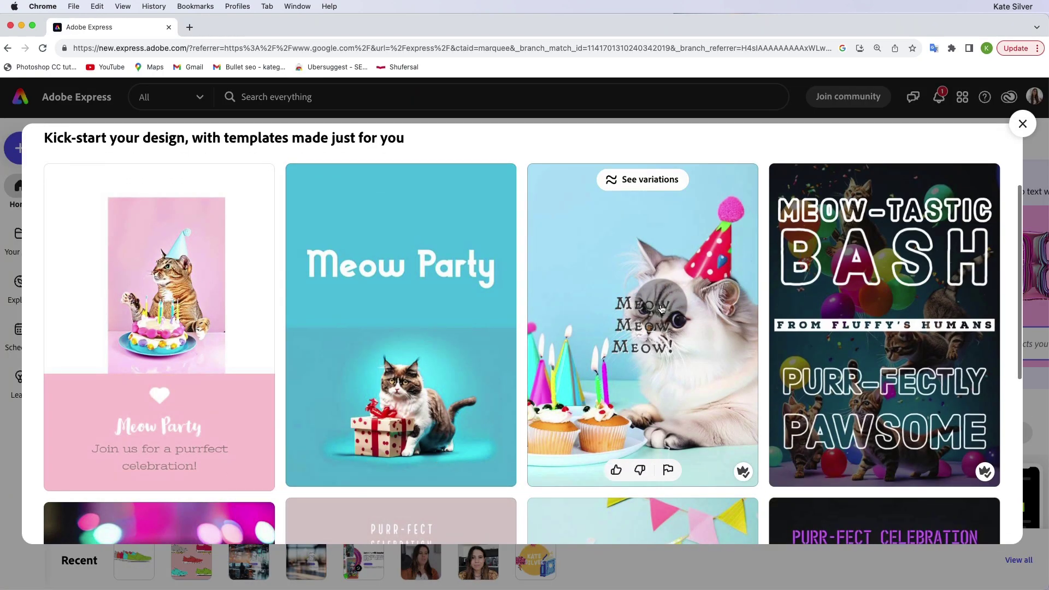
{"action": "scroll", "coordinate": [662, 308], "scroll_direction": "down", "scroll_amount": 5}
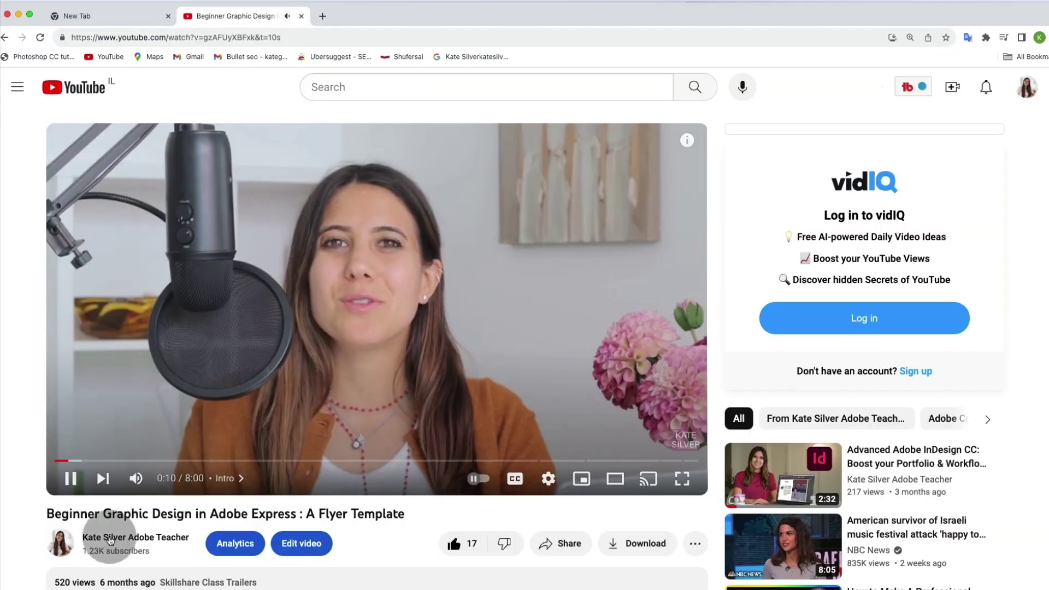
{"action": "scroll", "coordinate": [427, 363], "scroll_direction": "down", "scroll_amount": 4}
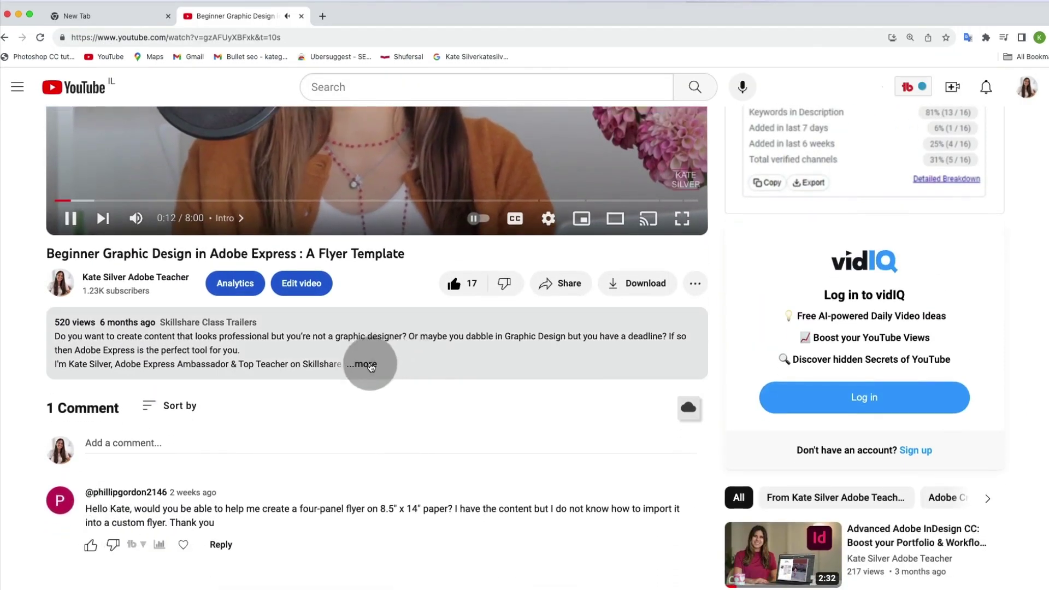
Step: Expand the flyer-template video's description and follow its adobe.prf.hn Adobe Express sign-up link
{"action": "left_click", "coordinate": [370, 362]}
{"action": "scroll", "coordinate": [370, 363], "scroll_direction": "down", "scroll_amount": 4}
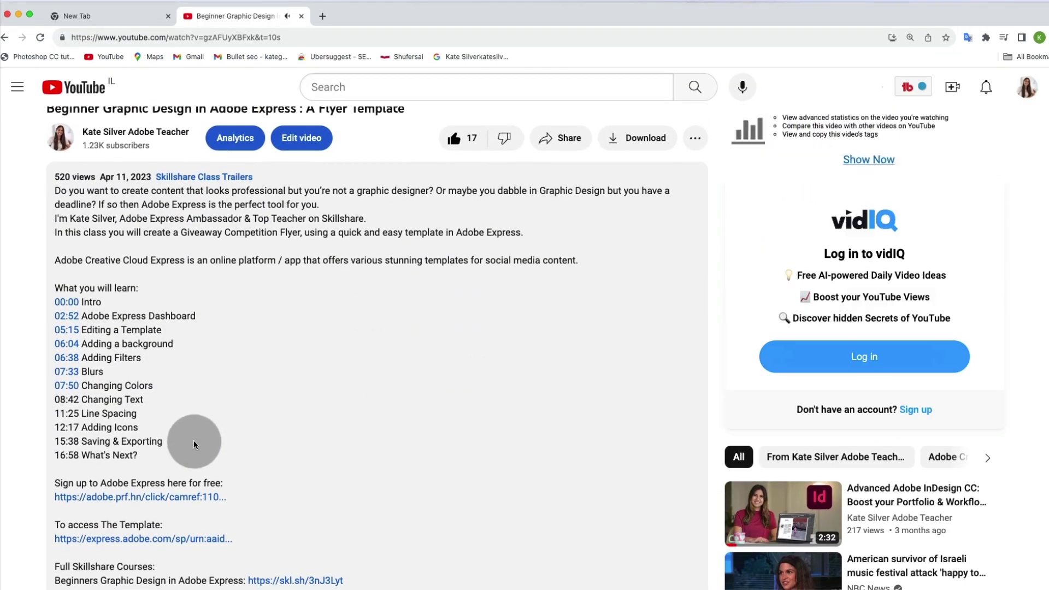
{"action": "scroll", "coordinate": [194, 440], "scroll_direction": "down", "scroll_amount": 3}
{"action": "left_click", "coordinate": [161, 375]}
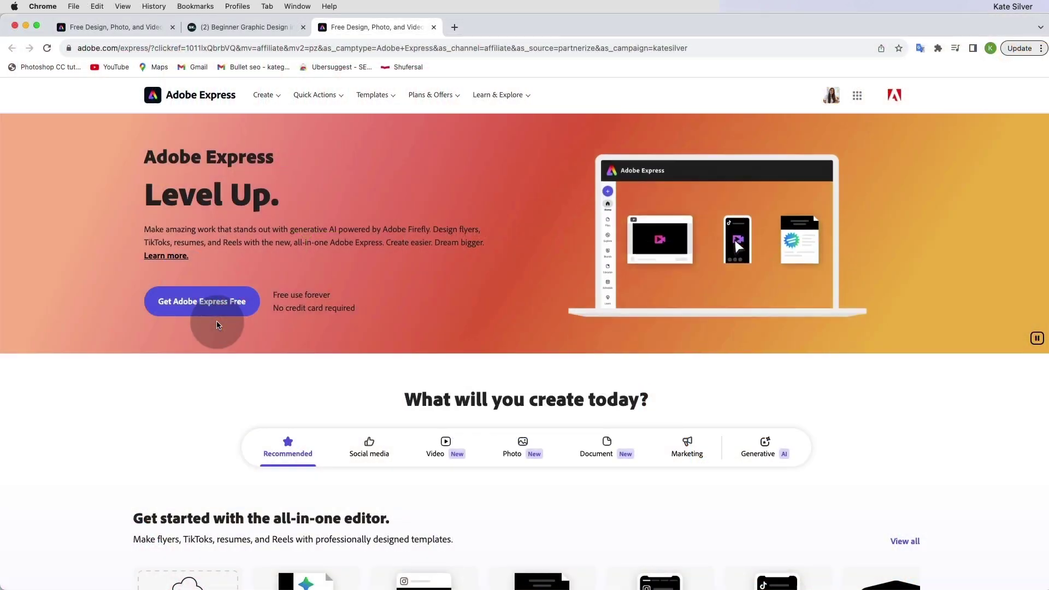
Step: Start Adobe Express for free with the Get Adobe Express Free button
{"action": "left_click", "coordinate": [212, 304]}
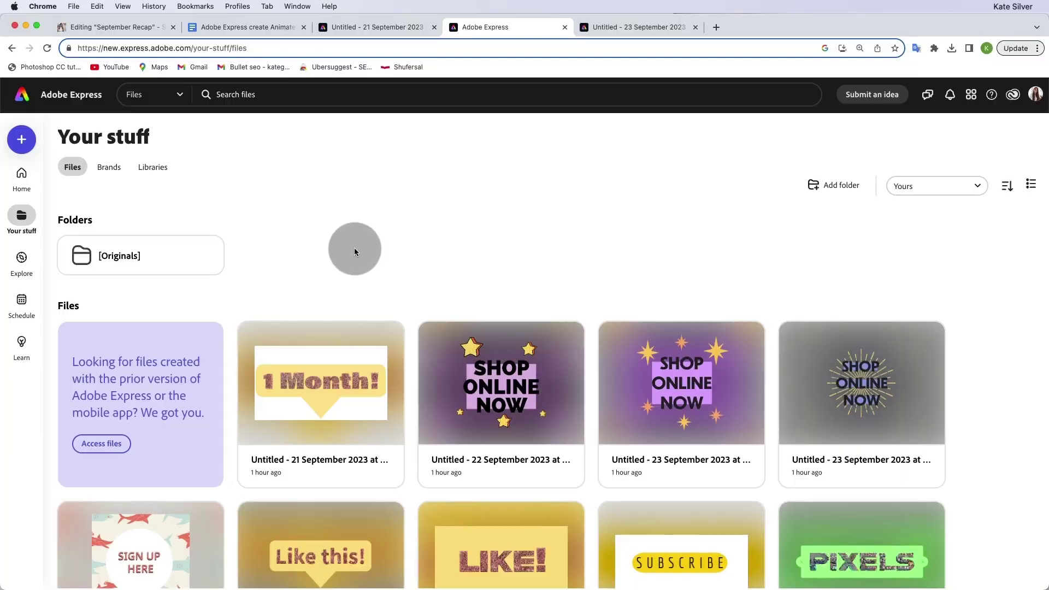
Step: Switch to the Editing September Recap post, then open the Ctrl & Shift newsletter home page
{"action": "left_click", "coordinate": [142, 27]}
{"action": "scroll", "coordinate": [361, 271], "scroll_direction": "down", "scroll_amount": 10}
{"action": "scroll", "coordinate": [361, 271], "scroll_direction": "down", "scroll_amount": 10}
{"action": "scroll", "coordinate": [358, 274], "scroll_direction": "down", "scroll_amount": 10}
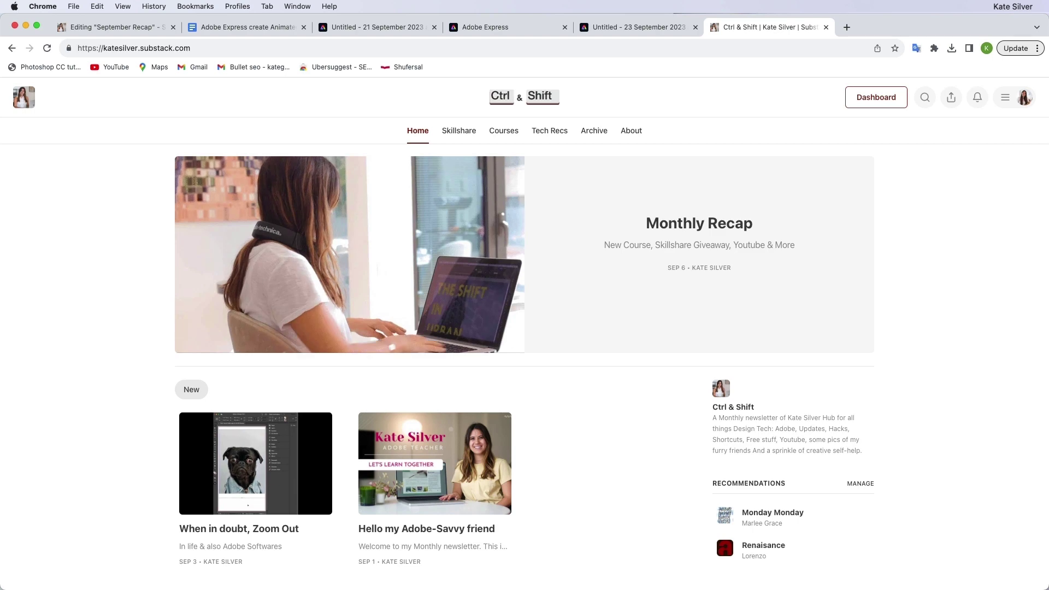
{"action": "left_click", "coordinate": [514, 100]}
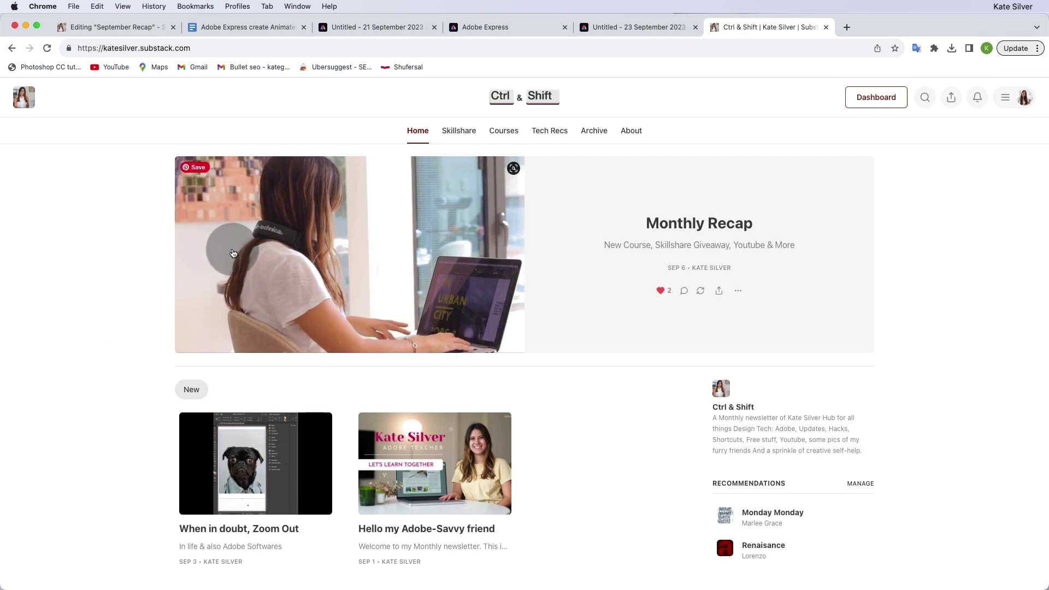
{"action": "mouse_move", "coordinate": [255, 464]}
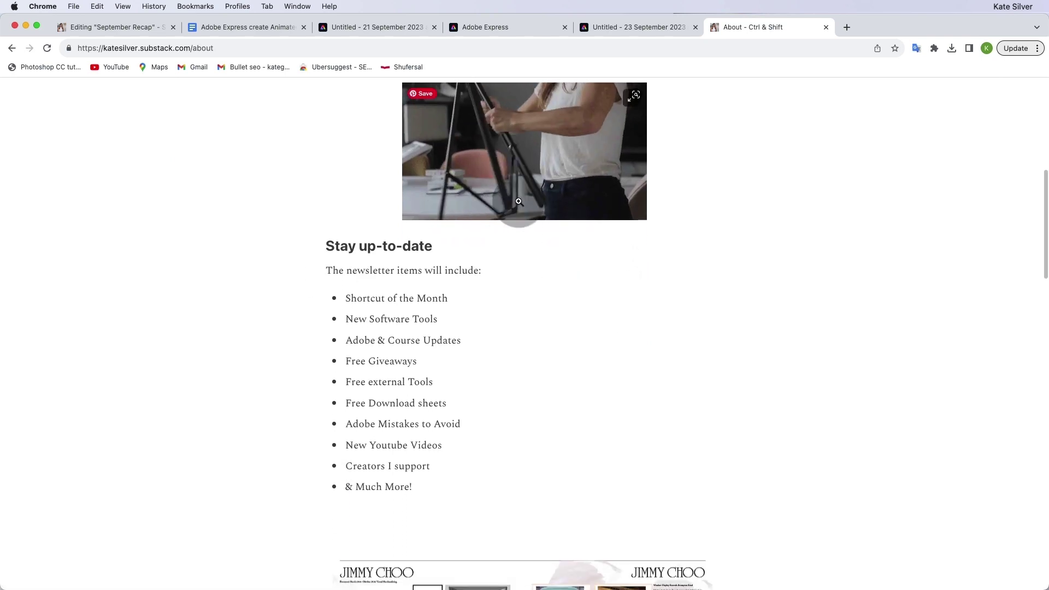
{"action": "scroll", "coordinate": [518, 201], "scroll_direction": "up", "scroll_amount": 5}
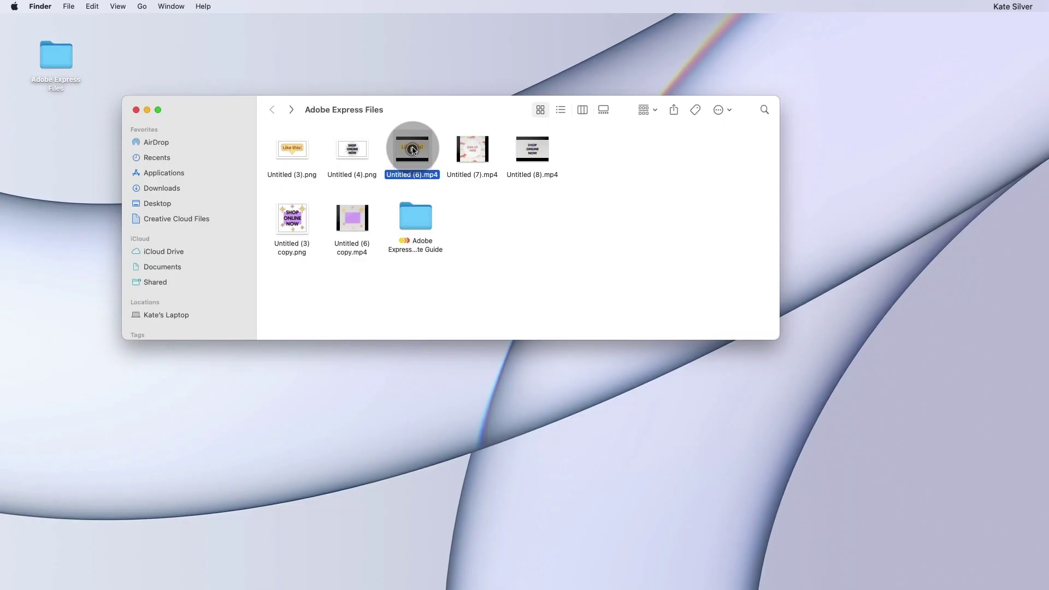
{"action": "key", "text": "space"}
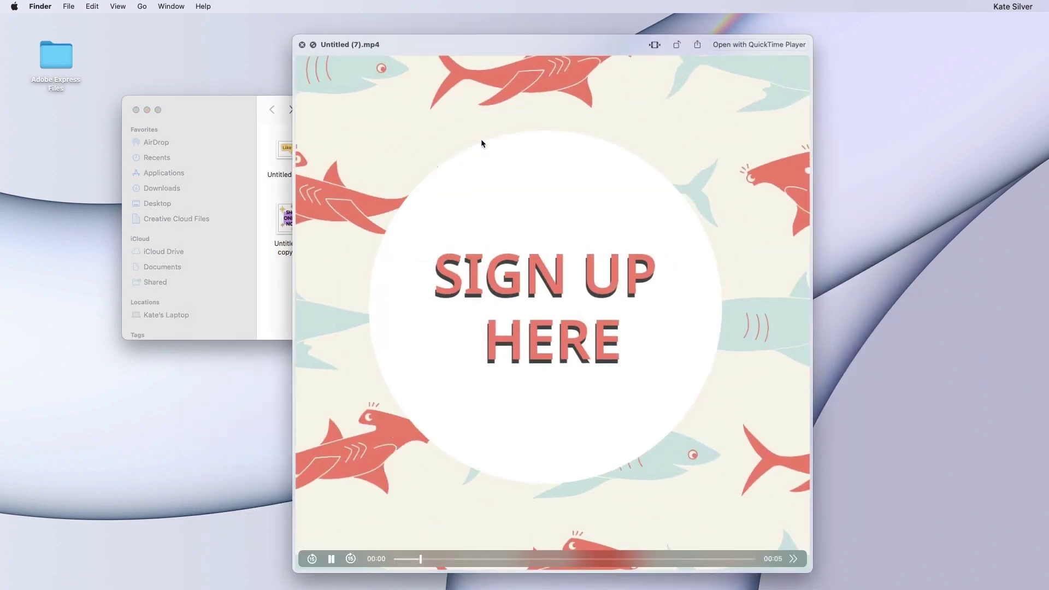
{"action": "key", "text": "Down"}
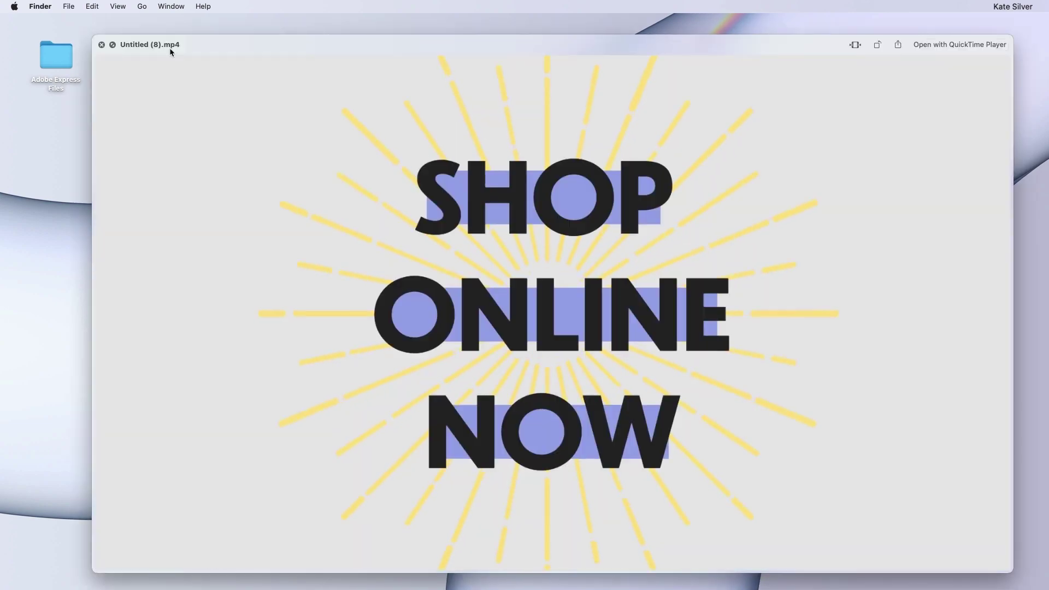
{"action": "left_click", "coordinate": [102, 44]}
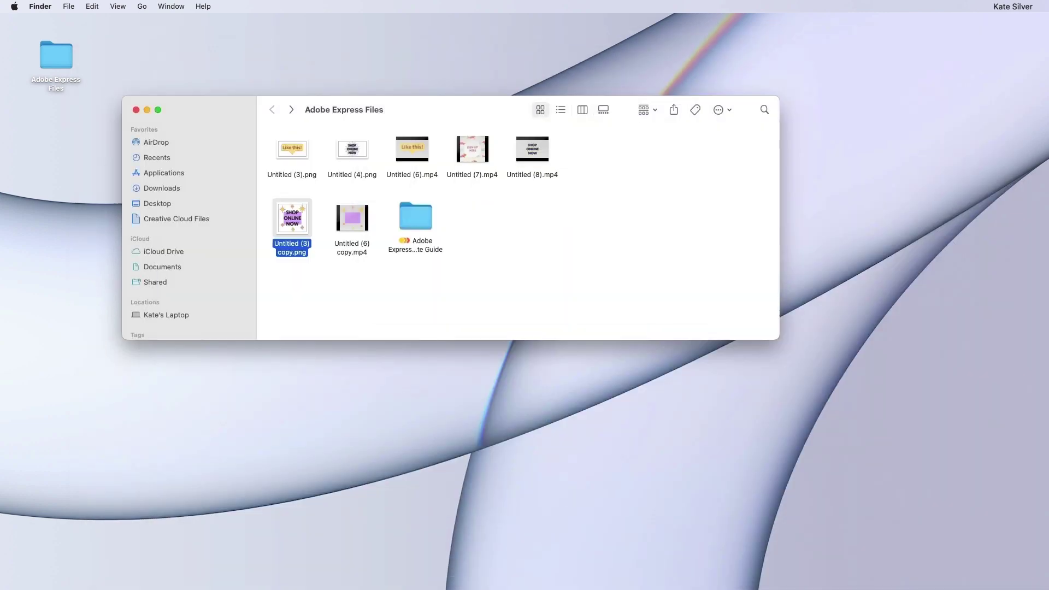
{"action": "key", "text": "space"}
{"action": "key", "text": "space"}
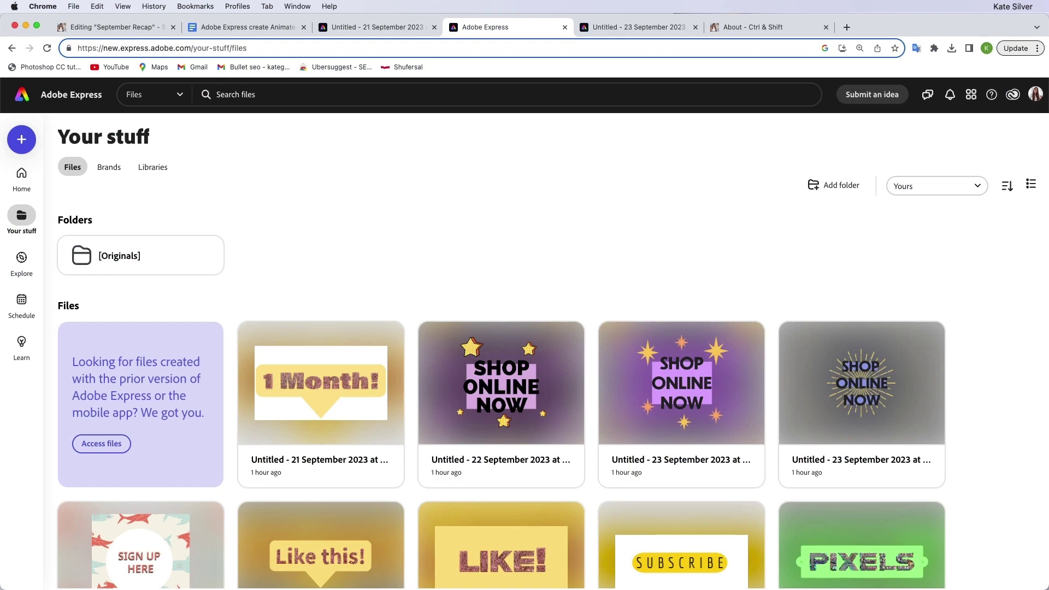
Step: Return to the Adobe Express Home page and launch the Convert to GIF quick action
{"action": "left_click", "coordinate": [22, 180]}
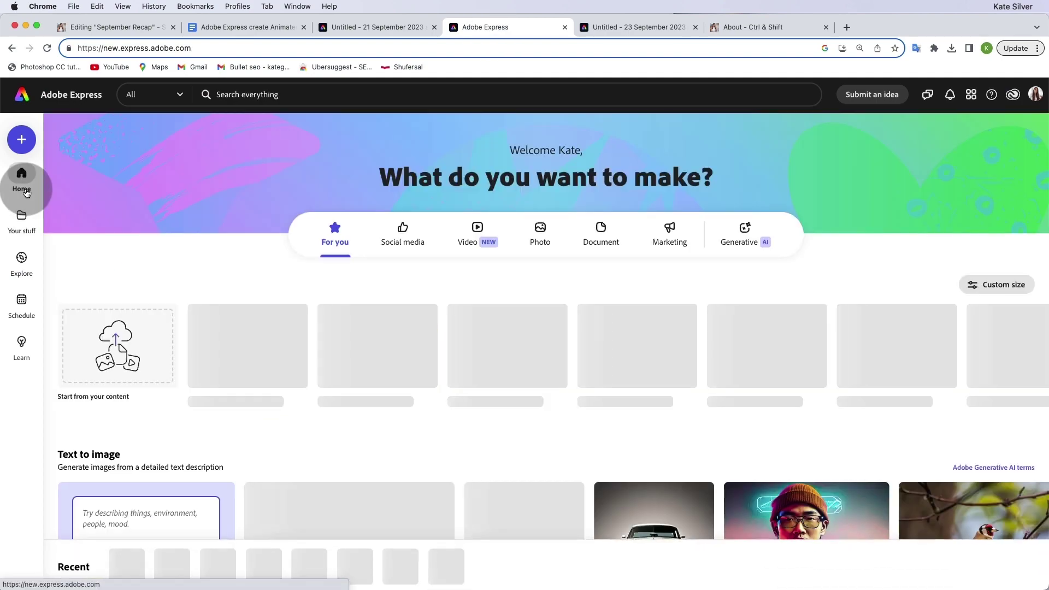
{"action": "scroll", "coordinate": [143, 281], "scroll_direction": "down", "scroll_amount": 10}
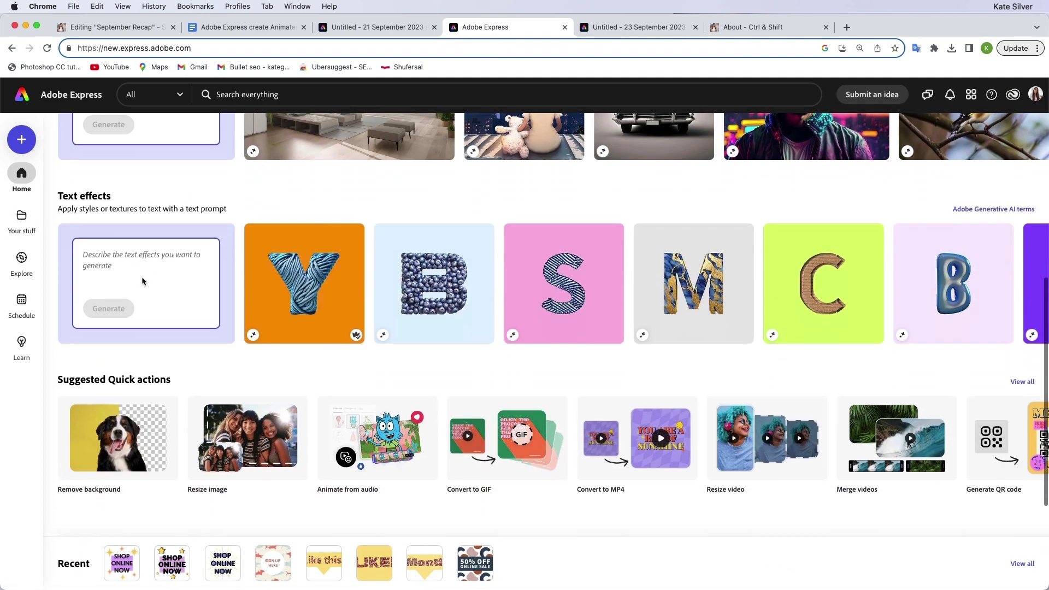
{"action": "scroll", "coordinate": [142, 282], "scroll_direction": "down", "scroll_amount": 3}
{"action": "scroll", "coordinate": [143, 282], "scroll_direction": "down", "scroll_amount": 1}
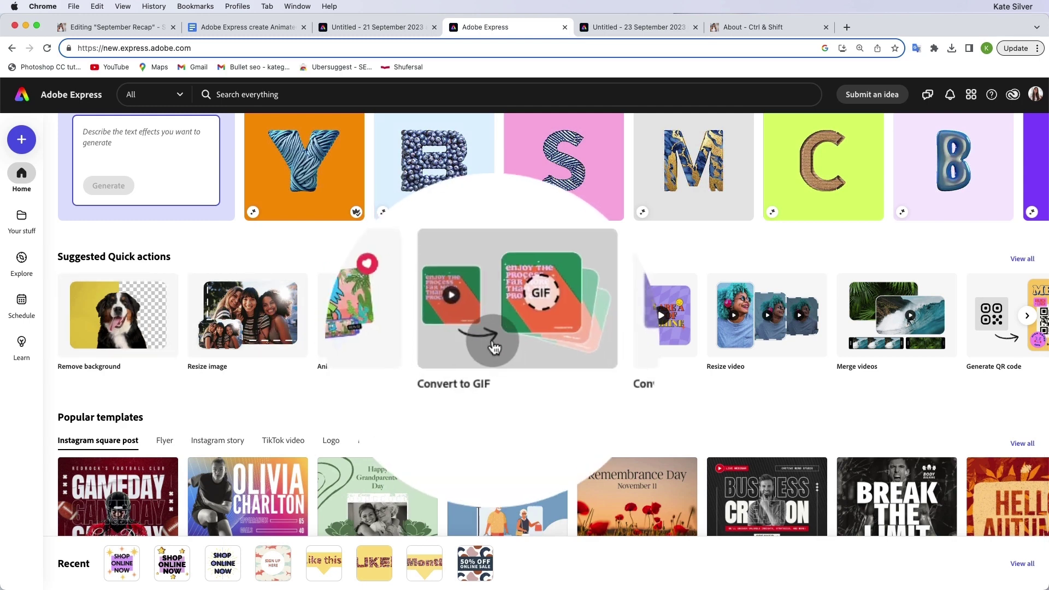
{"action": "left_click", "coordinate": [492, 345]}
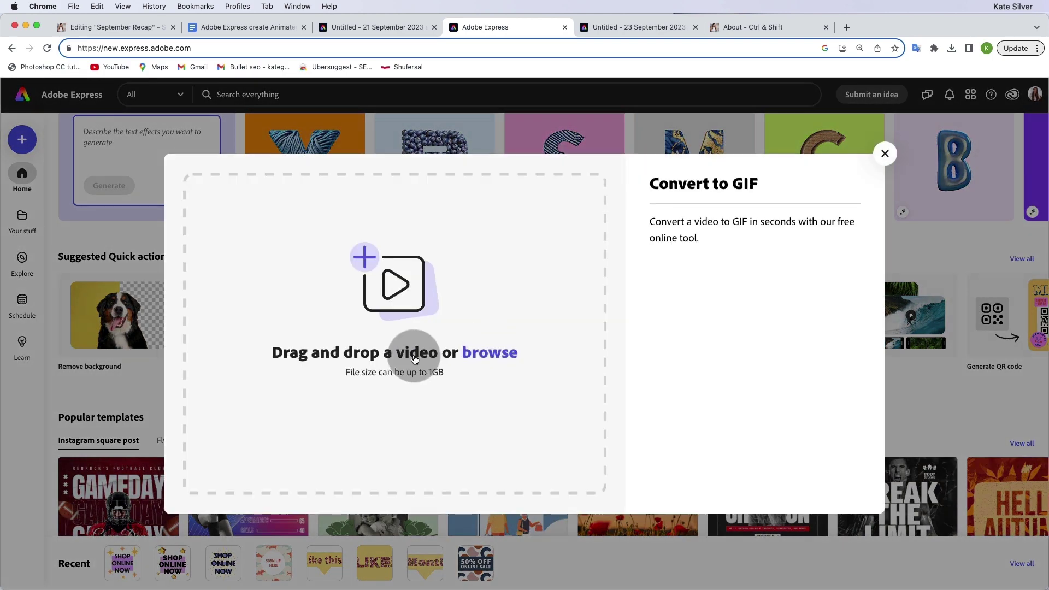
Step: Pick Untitled (6).mp4 from the Adobe Express Files folder, preview it, and upload it
{"action": "left_click", "coordinate": [393, 289]}
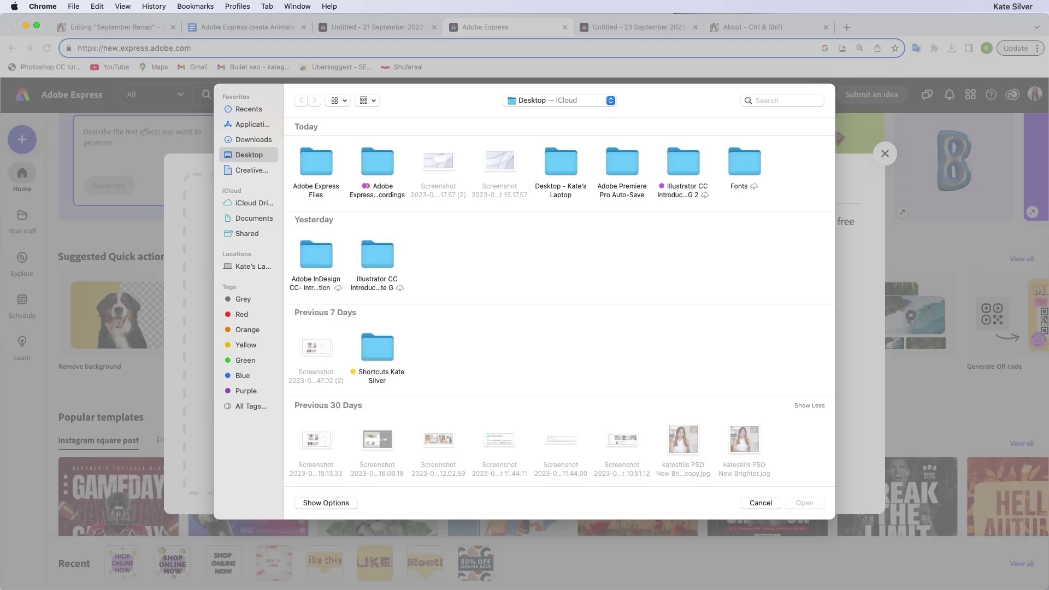
{"action": "double_click", "coordinate": [316, 162]}
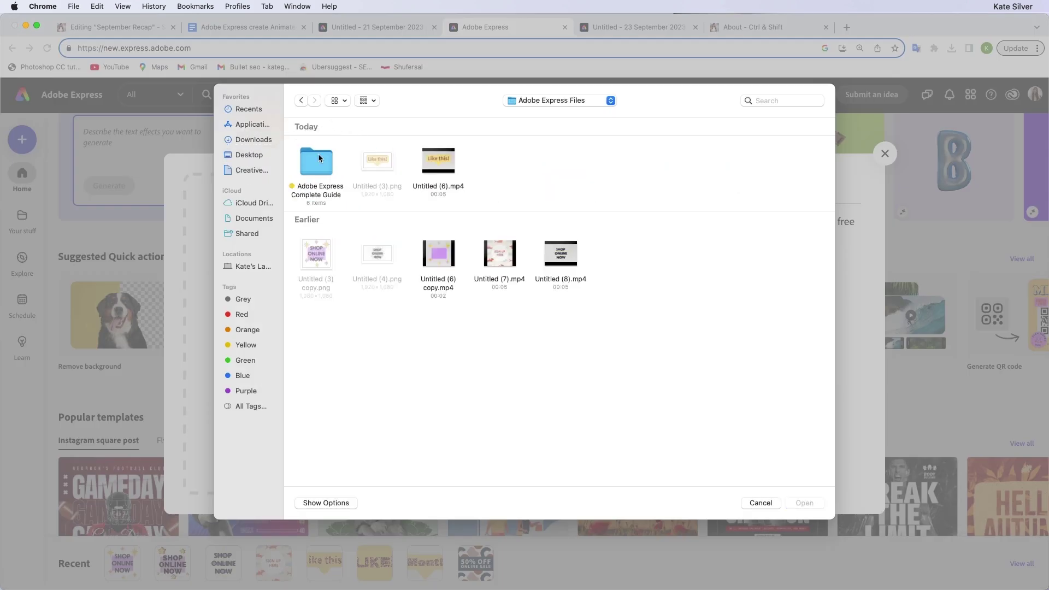
{"action": "left_click", "coordinate": [438, 160]}
{"action": "key", "text": "space"}
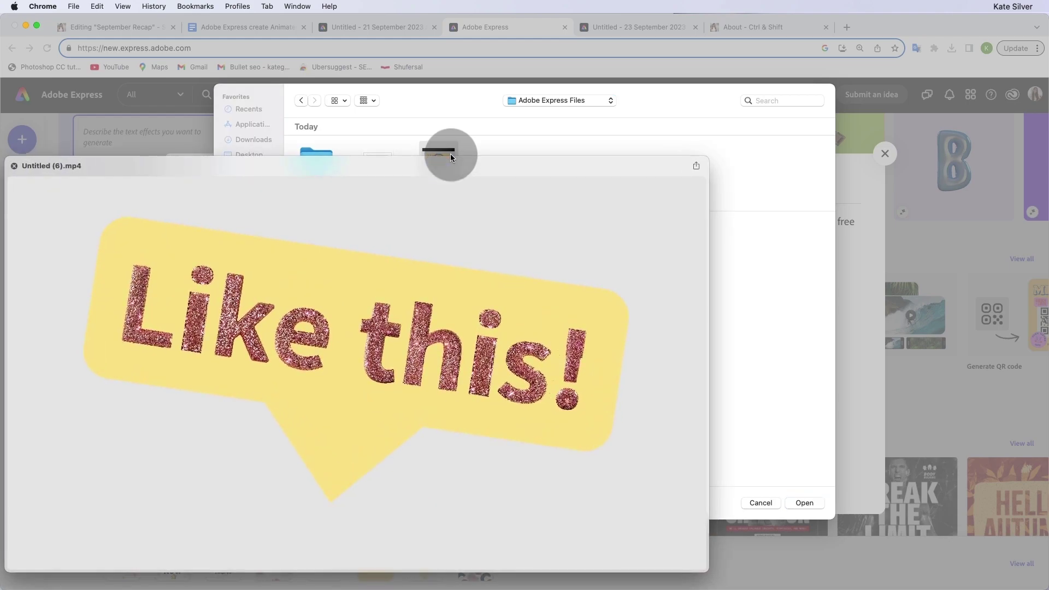
{"action": "left_click", "coordinate": [14, 166]}
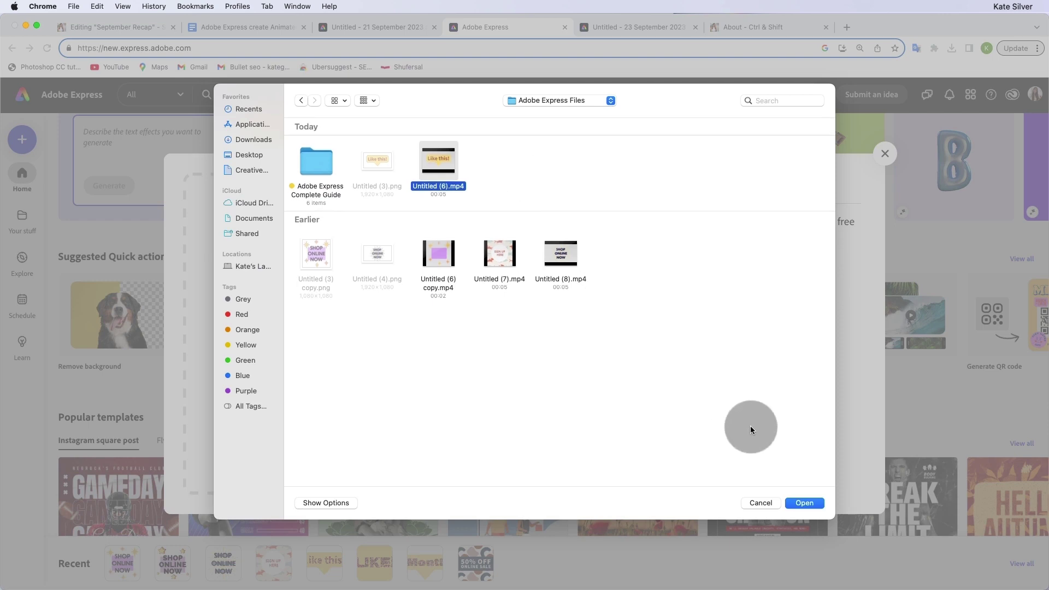
{"action": "left_click", "coordinate": [804, 502]}
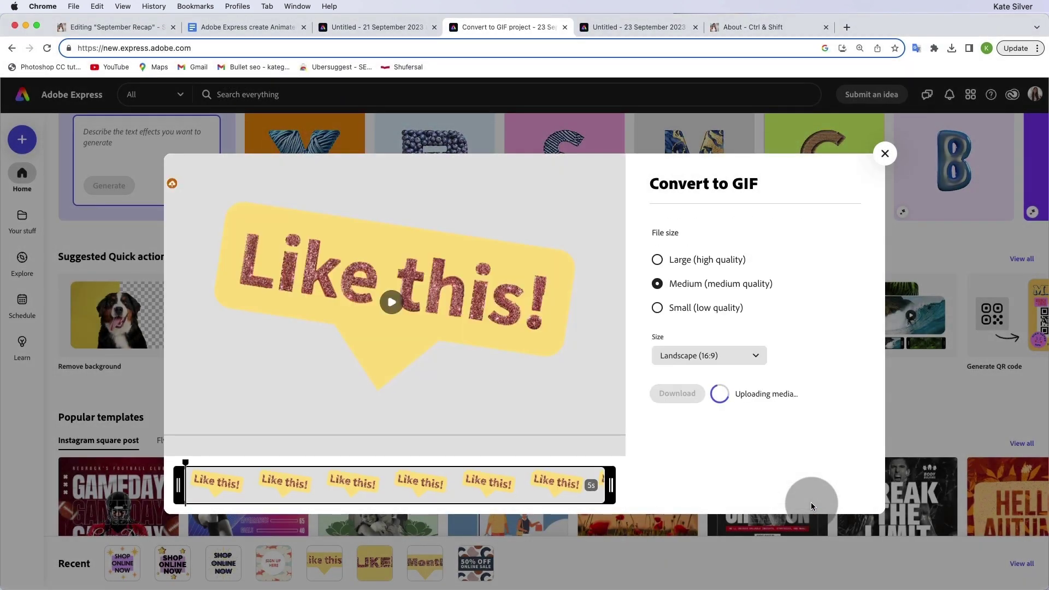
Step: Preview the sticker, set file size to Small (low quality), and download the GIF
{"action": "left_click", "coordinate": [391, 304]}
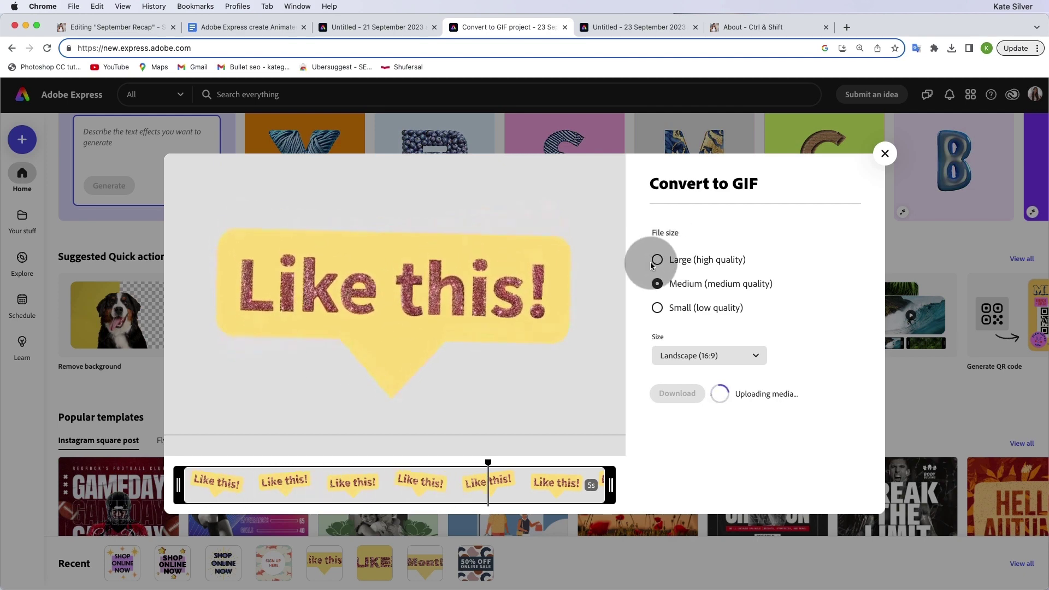
{"action": "left_click", "coordinate": [657, 307]}
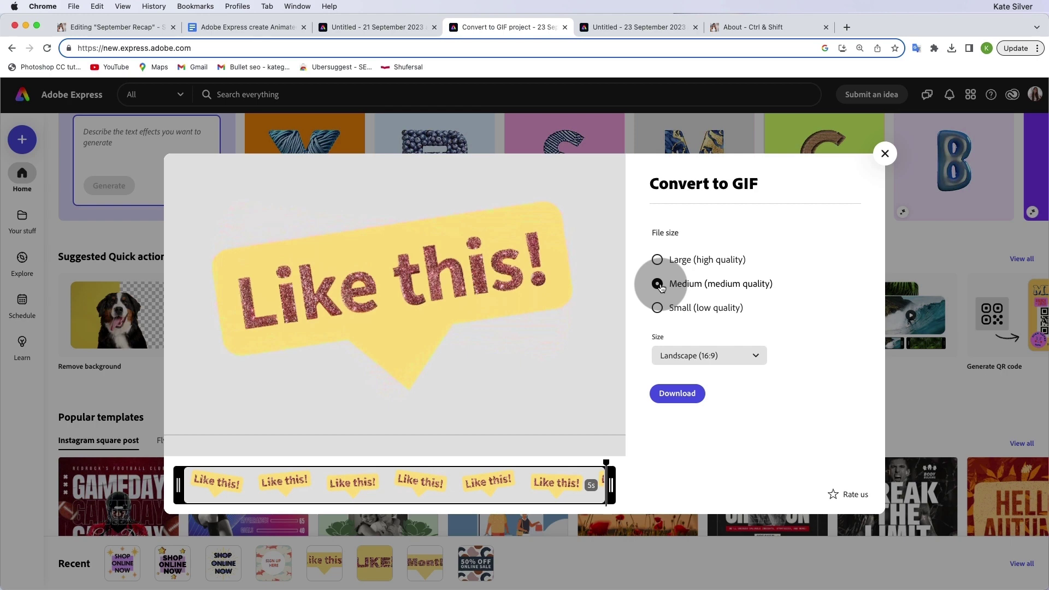
{"action": "left_click", "coordinate": [661, 308]}
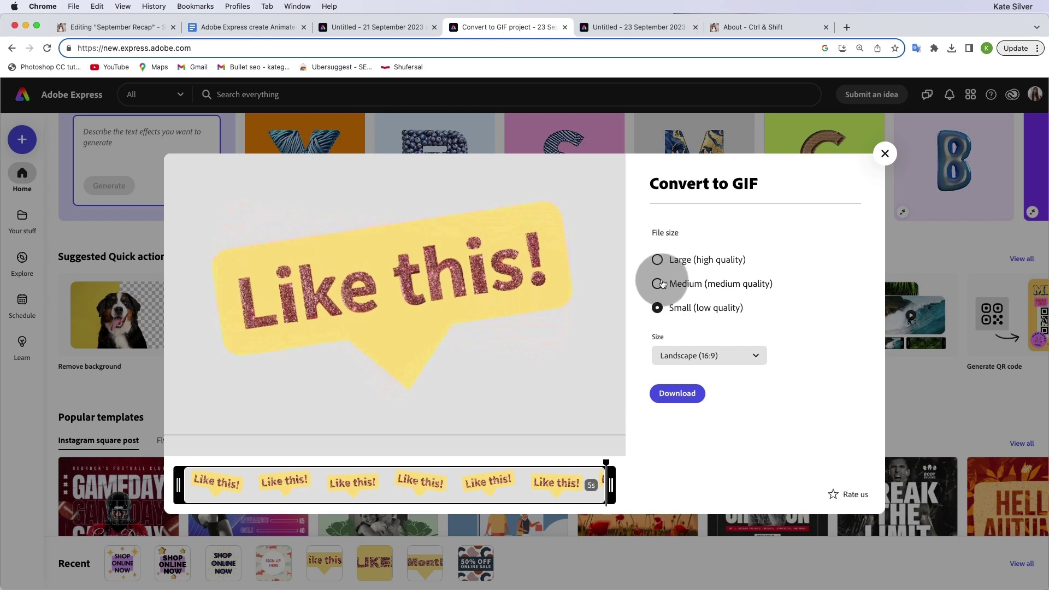
{"action": "left_click", "coordinate": [677, 393]}
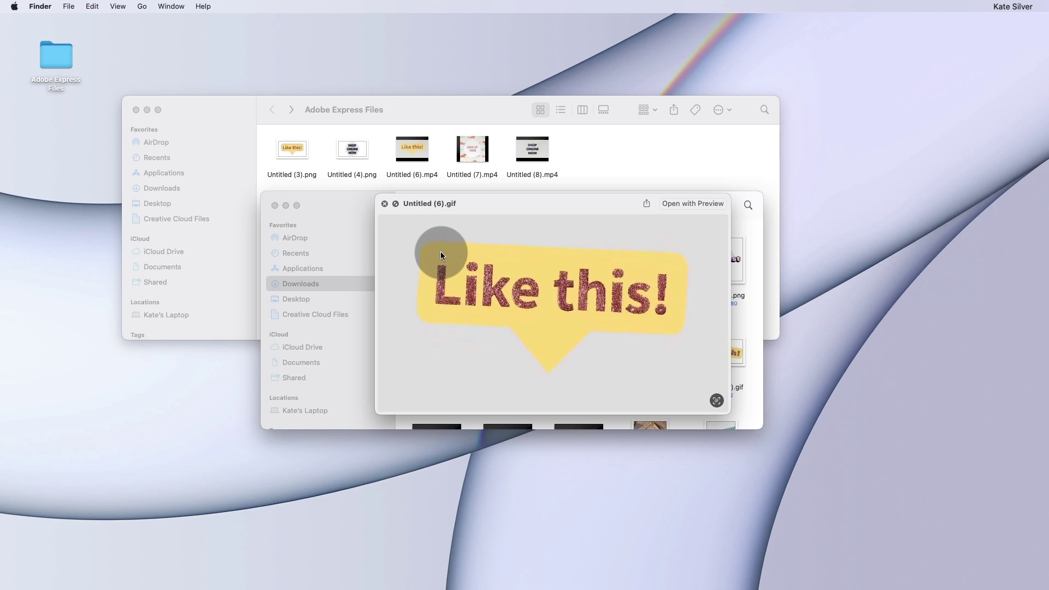
Step: Close the Downloads preview and Quick Look Untitled (7).gif and the other sticker GIF
{"action": "left_click", "coordinate": [384, 204]}
{"action": "key", "text": "super+w"}
{"action": "double_click", "coordinate": [499, 220]}
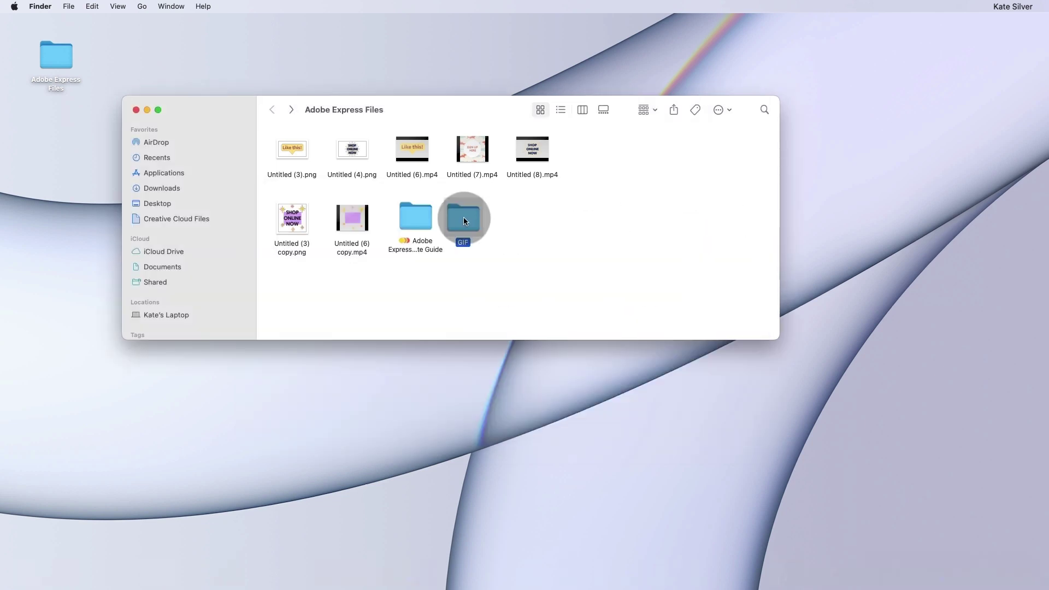
{"action": "left_click", "coordinate": [353, 155]}
{"action": "key", "text": "space"}
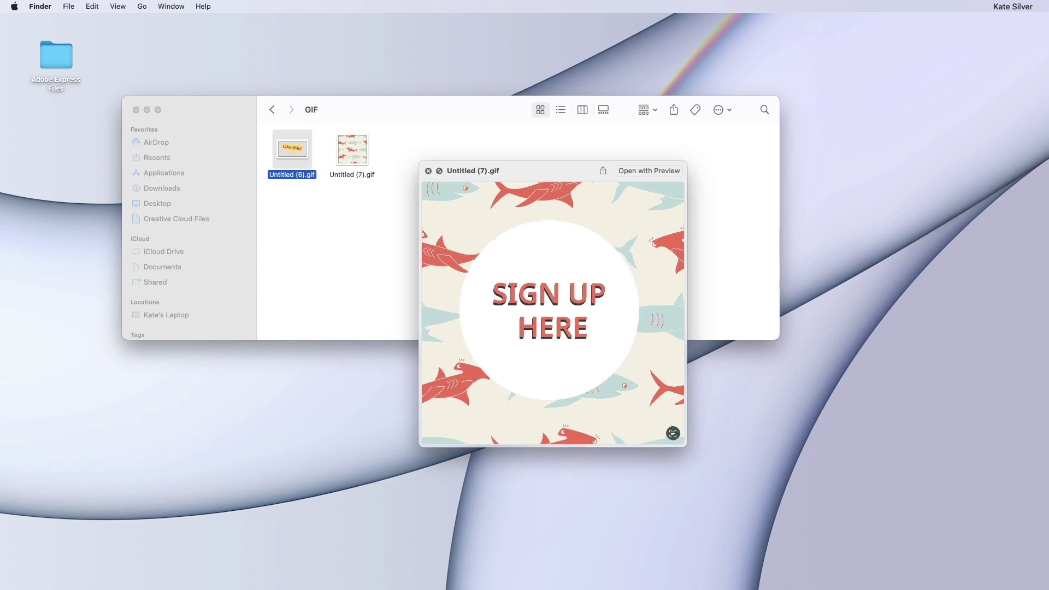
{"action": "key", "text": "Left"}
{"action": "key", "text": "Right"}
{"action": "key", "text": "space"}
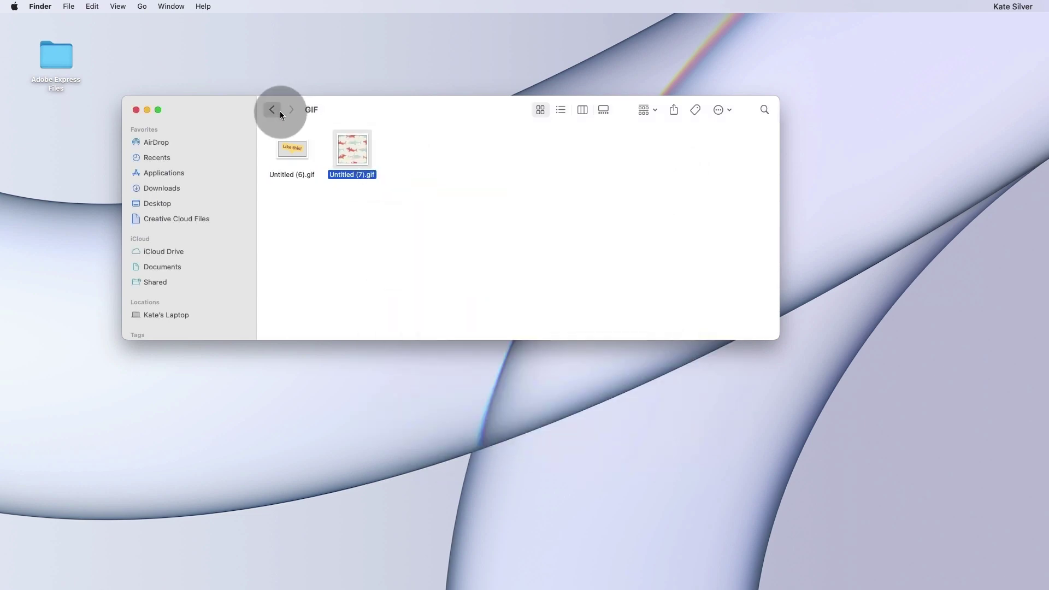
Step: Navigate from Adobe Express Files to Adobe Express Complete Guide > GIF Converter
{"action": "left_click", "coordinate": [272, 109]}
{"action": "left_click", "coordinate": [468, 220]}
{"action": "left_click", "coordinate": [468, 241]}
{"action": "left_click_drag", "start_coordinate": [462, 224], "coordinate": [421, 226]}
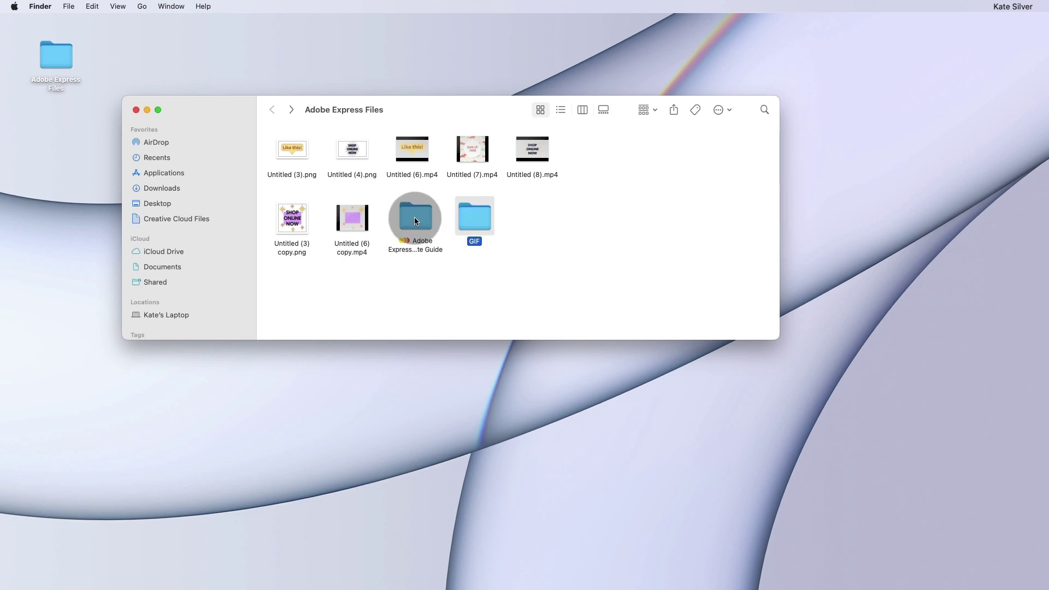
{"action": "double_click", "coordinate": [414, 216]}
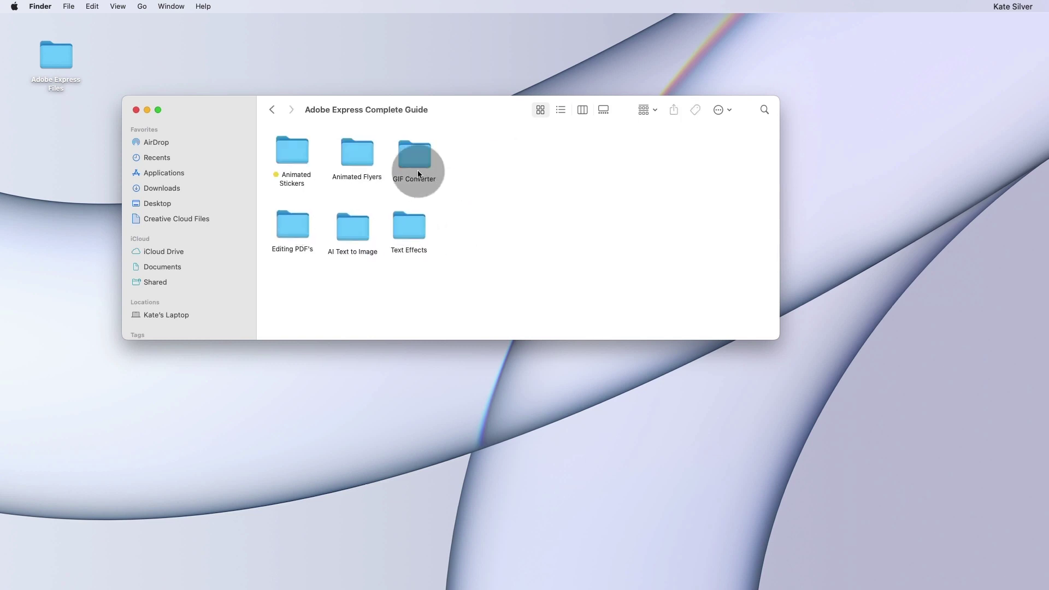
{"action": "double_click", "coordinate": [424, 155]}
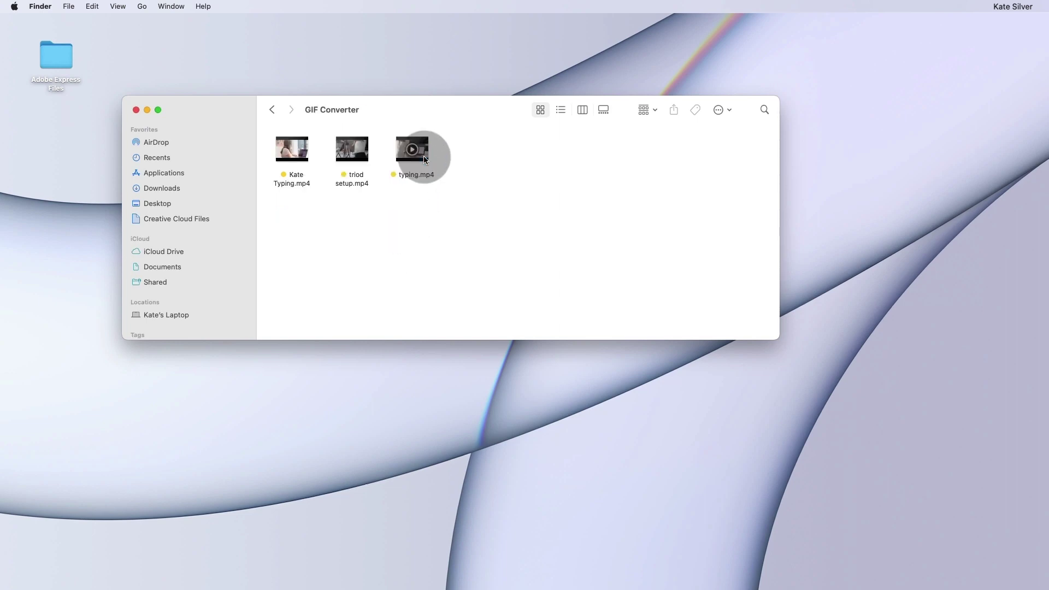
Step: Preview Kate Typing.mp4 and typing.mp4, then return to Adobe Express in Chrome
{"action": "key", "text": "space"}
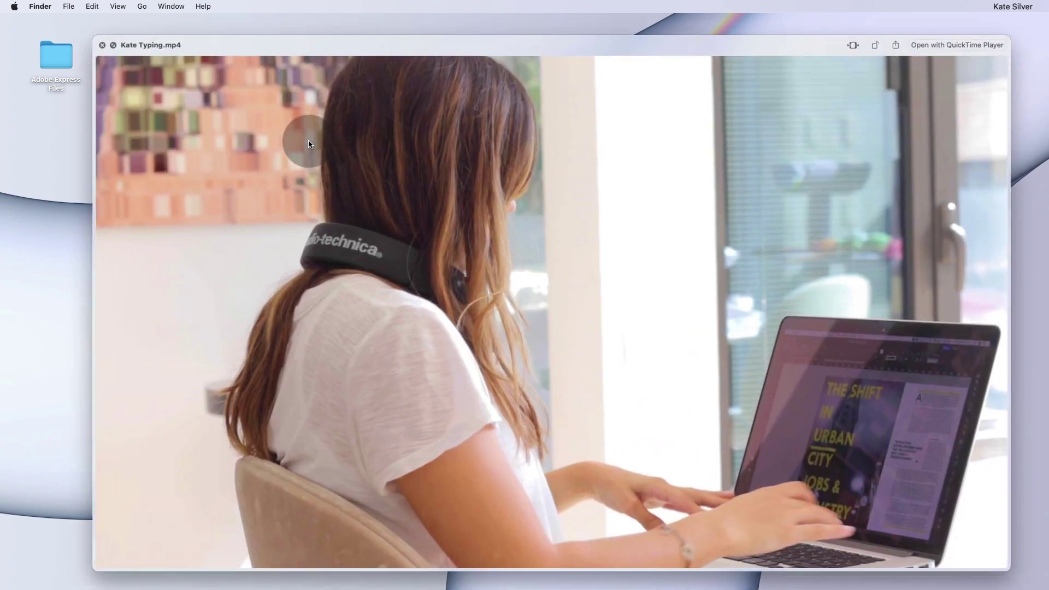
{"action": "key", "text": "Right"}
{"action": "key", "text": "Right"}
{"action": "key", "text": "space"}
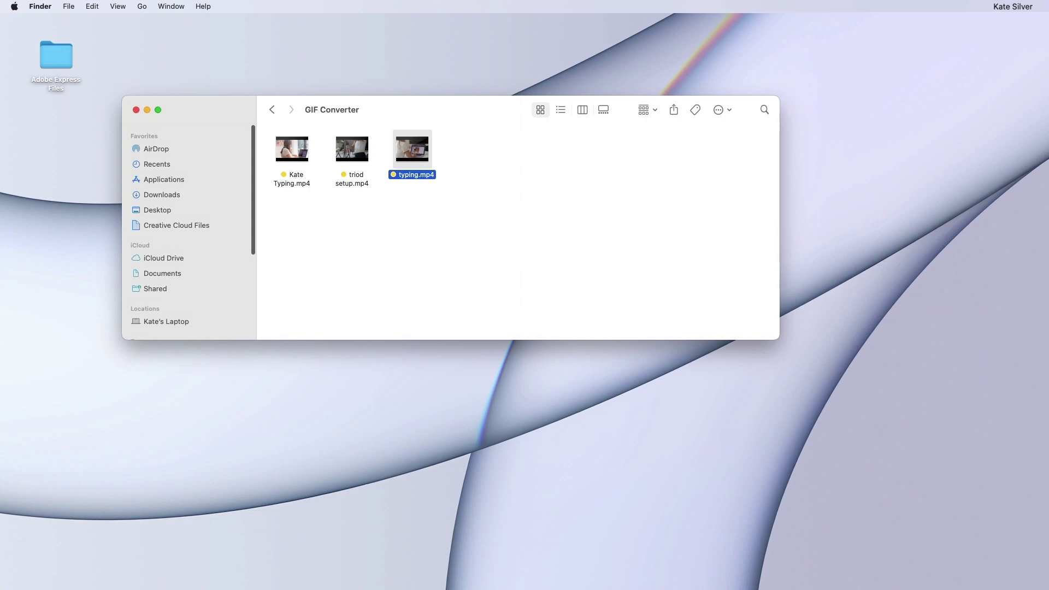
{"action": "left_click", "coordinate": [23, 579]}
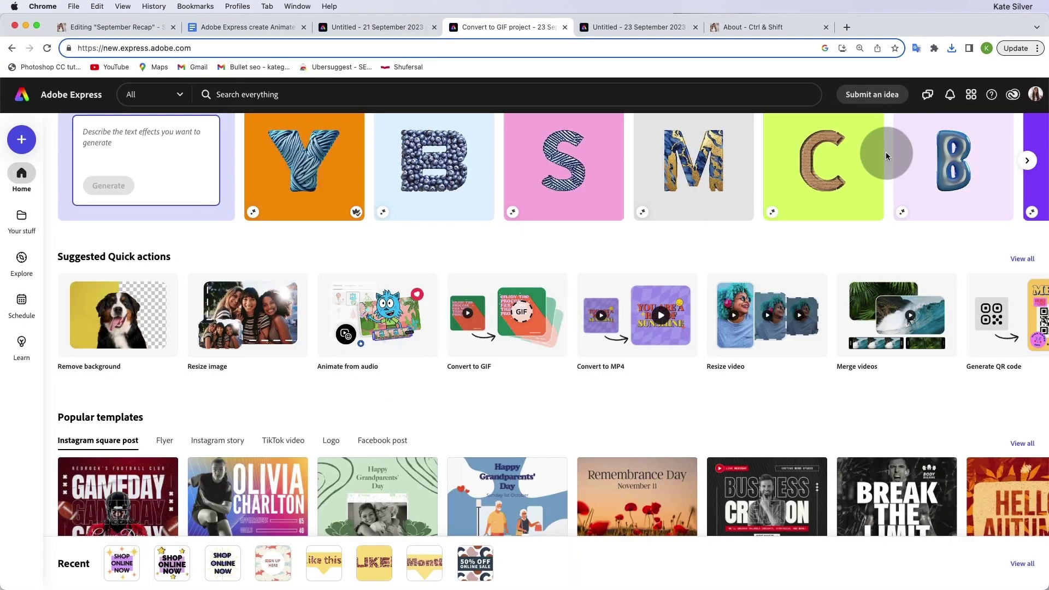
Step: In Convert to GIF, browse to Adobe Express Complete Guide > GIF Converter and upload typing.mp4
{"action": "left_click", "coordinate": [516, 361]}
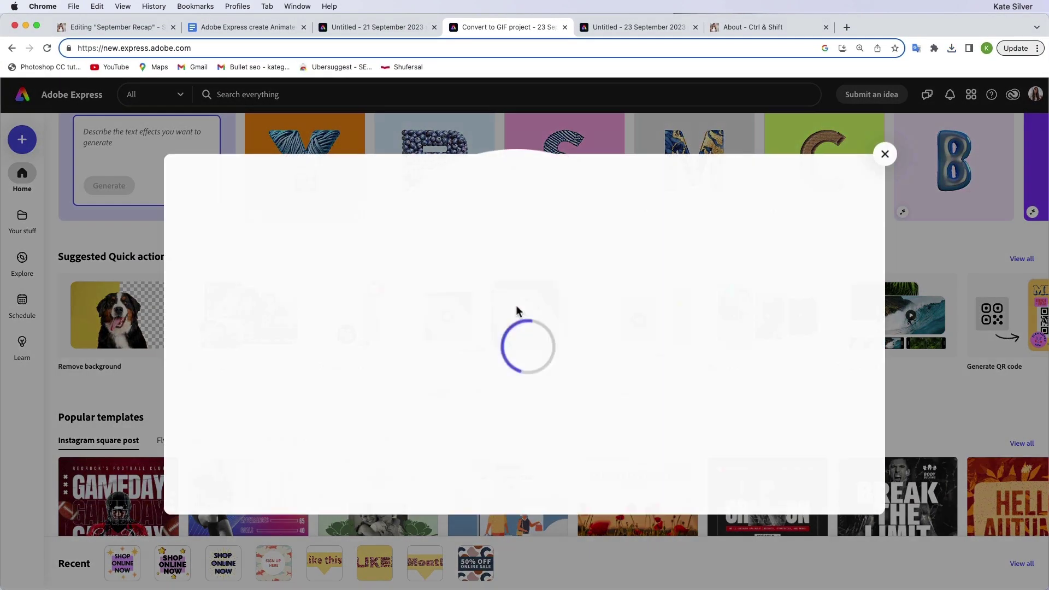
{"action": "left_click", "coordinate": [380, 261]}
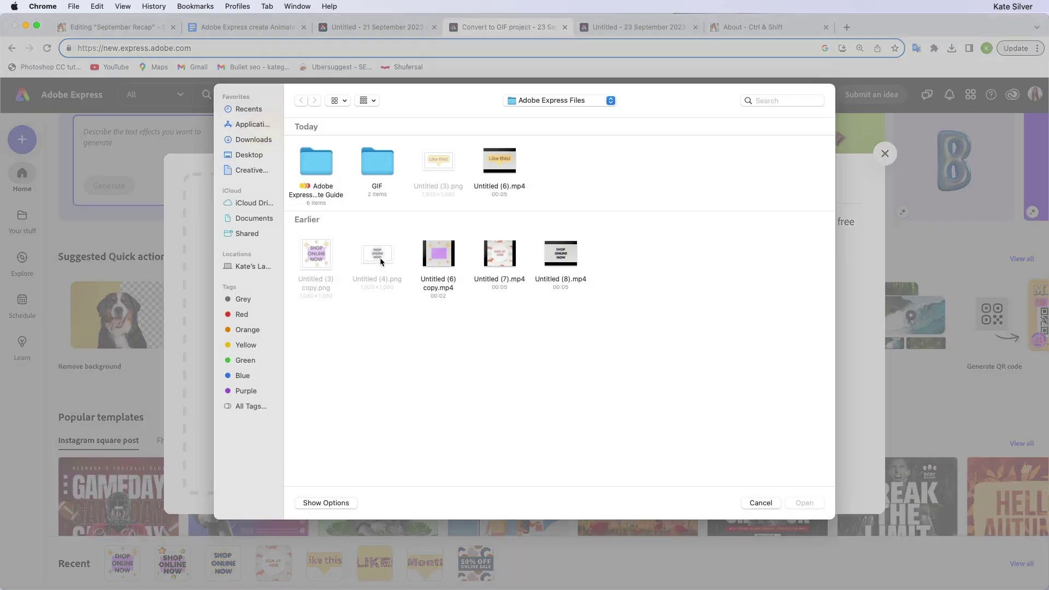
{"action": "double_click", "coordinate": [316, 161]}
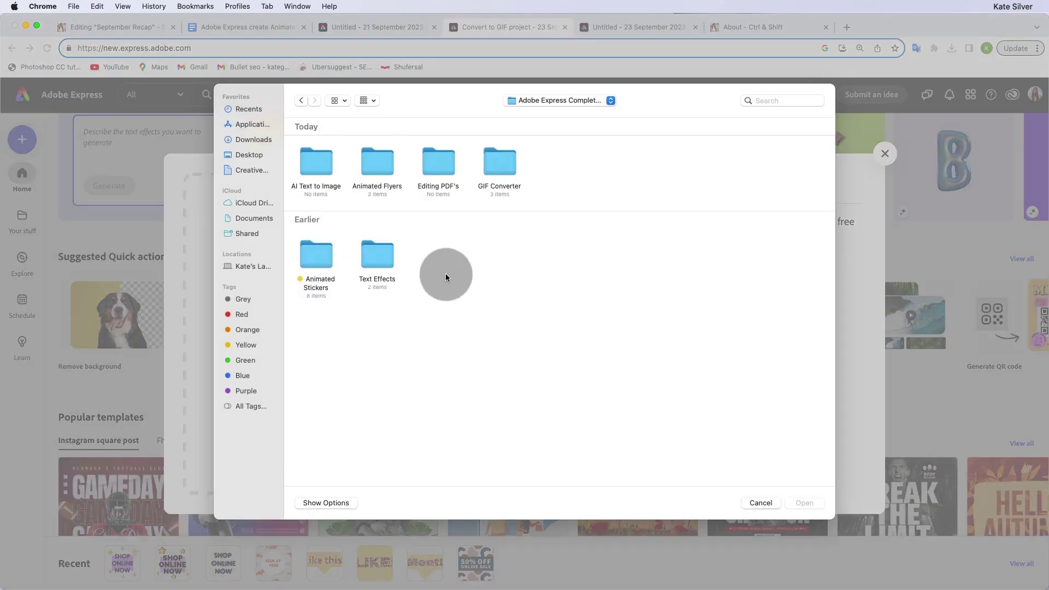
{"action": "double_click", "coordinate": [458, 235]}
{"action": "left_click", "coordinate": [390, 248]}
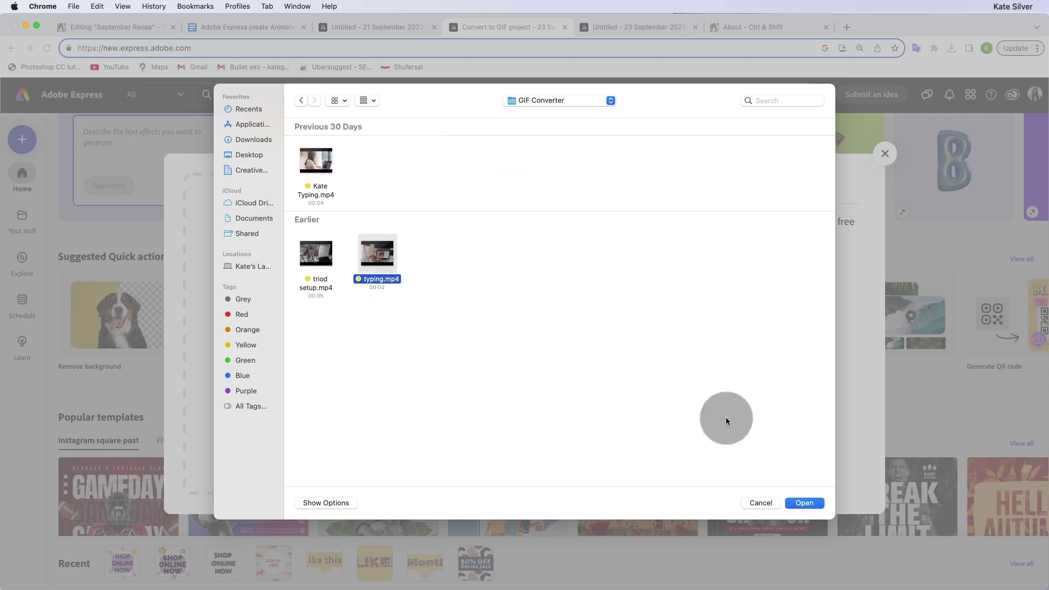
{"action": "left_click", "coordinate": [805, 503]}
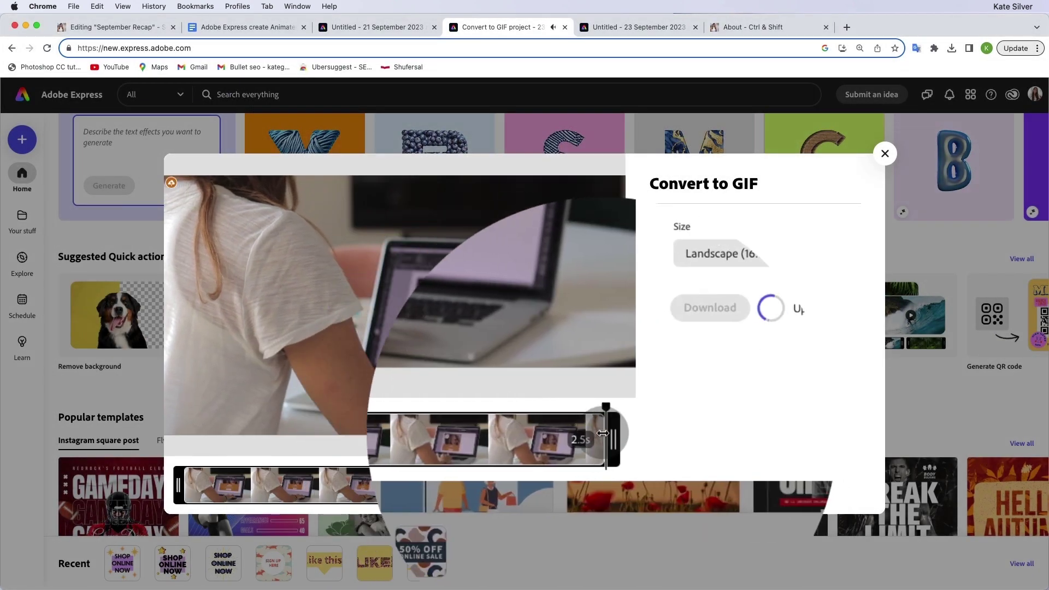
Step: Adjust the typing clip's start and end trim handles, then download it as a Medium-quality GIF
{"action": "left_click_drag", "start_coordinate": [566, 441], "coordinate": [475, 486]}
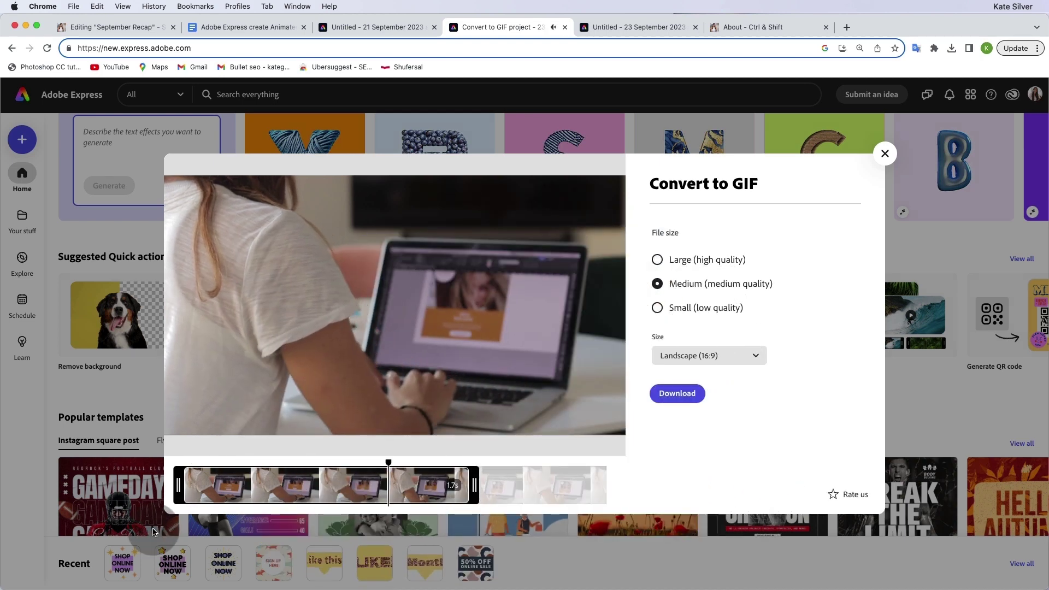
{"action": "left_click_drag", "start_coordinate": [176, 485], "coordinate": [360, 484]}
{"action": "left_click_drag", "start_coordinate": [476, 489], "coordinate": [611, 487]}
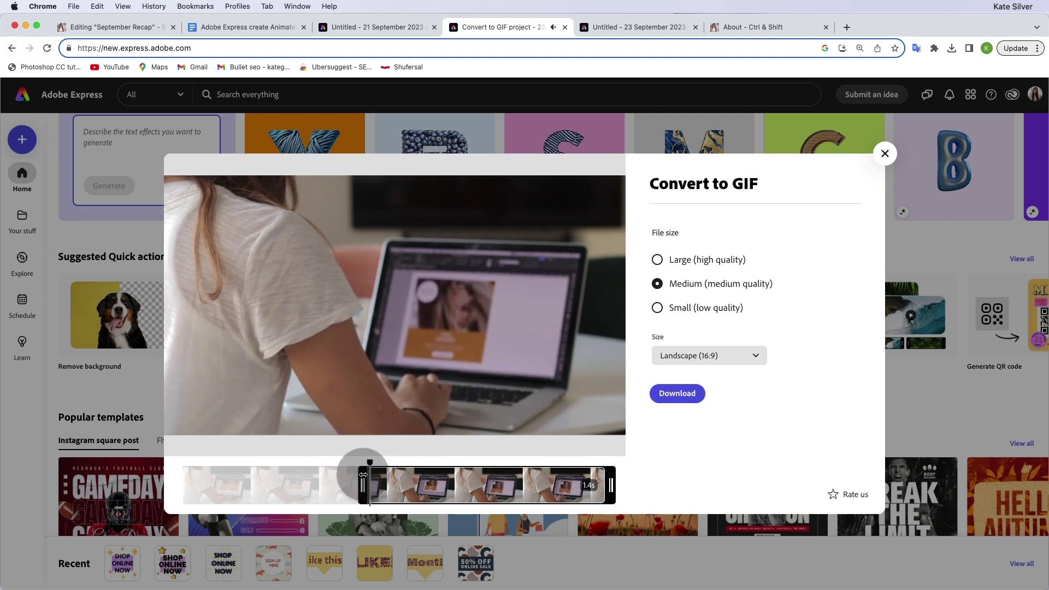
{"action": "left_click_drag", "start_coordinate": [365, 486], "coordinate": [301, 486]}
{"action": "left_click", "coordinate": [677, 394]}
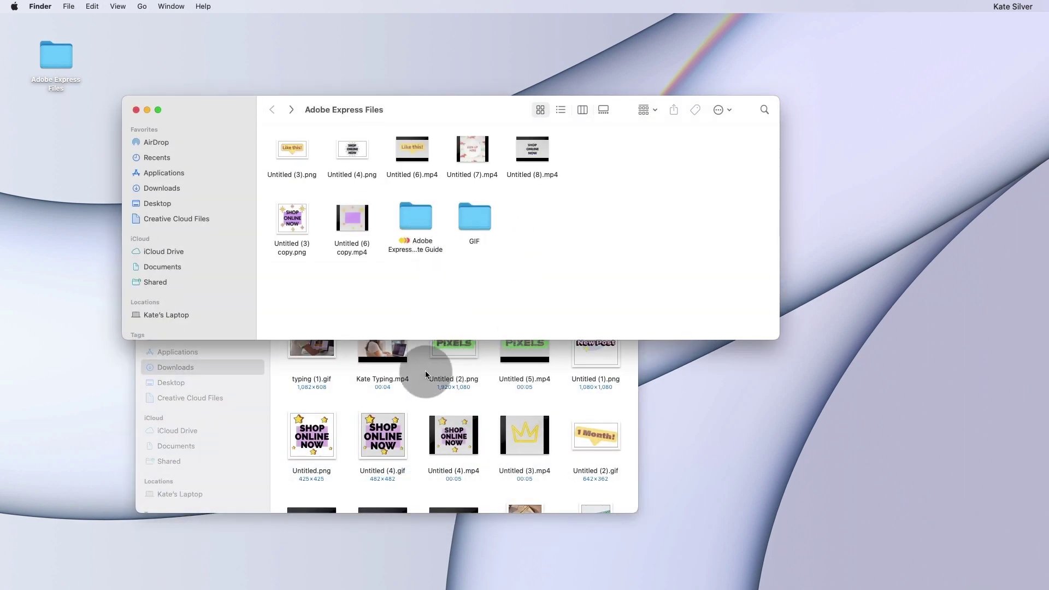
Step: Drag typing (1).gif from Downloads into the GIF folder, then Quick Look the GIFs
{"action": "left_click", "coordinate": [427, 374]}
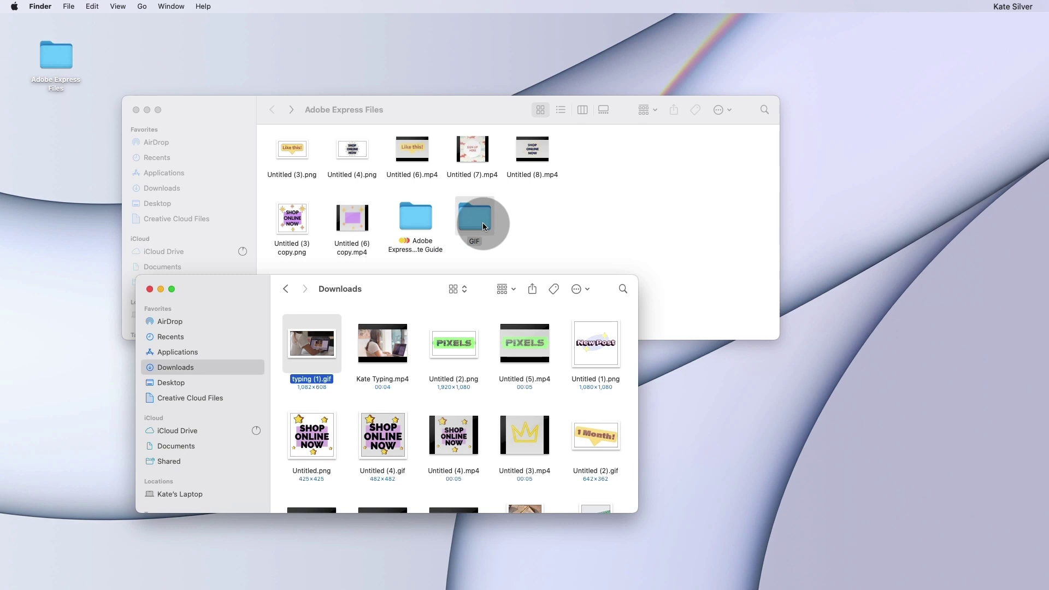
{"action": "left_click_drag", "start_coordinate": [483, 221], "coordinate": [483, 223]}
{"action": "key", "text": "space"}
{"action": "key", "text": "Right"}
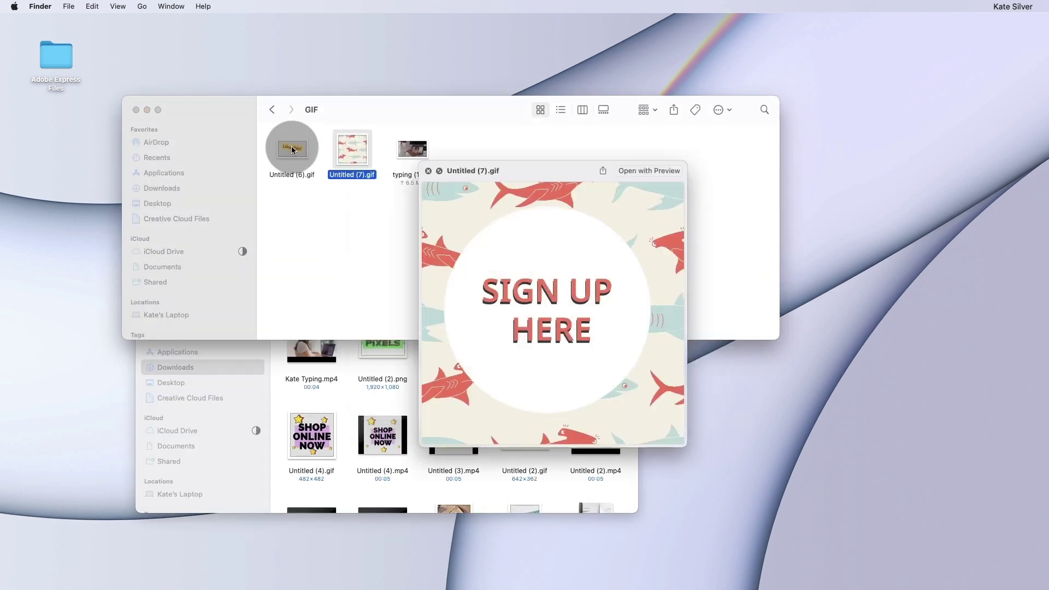
{"action": "key", "text": "Right"}
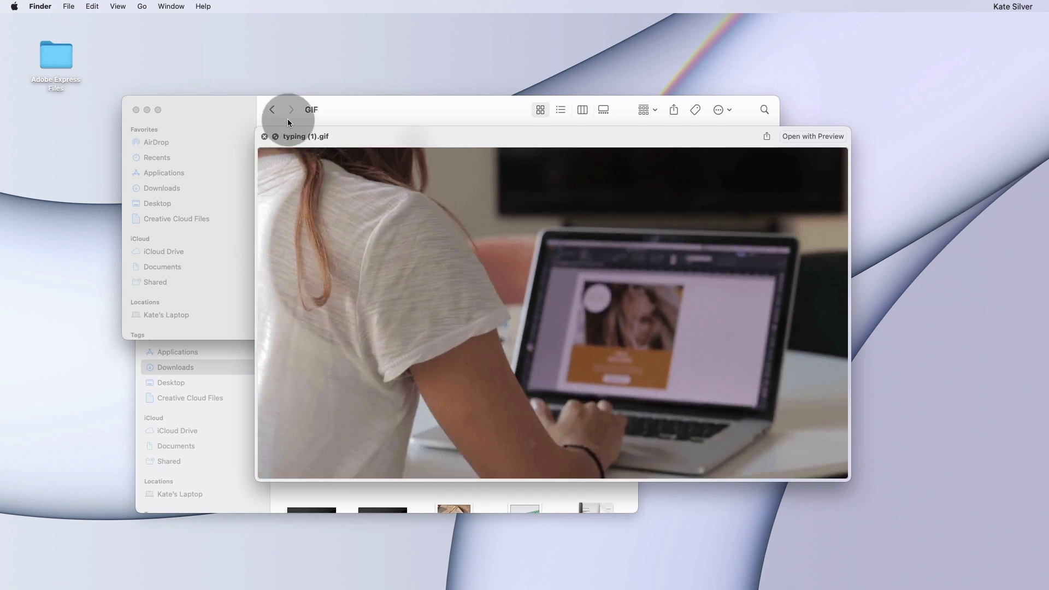
{"action": "left_click", "coordinate": [264, 136]}
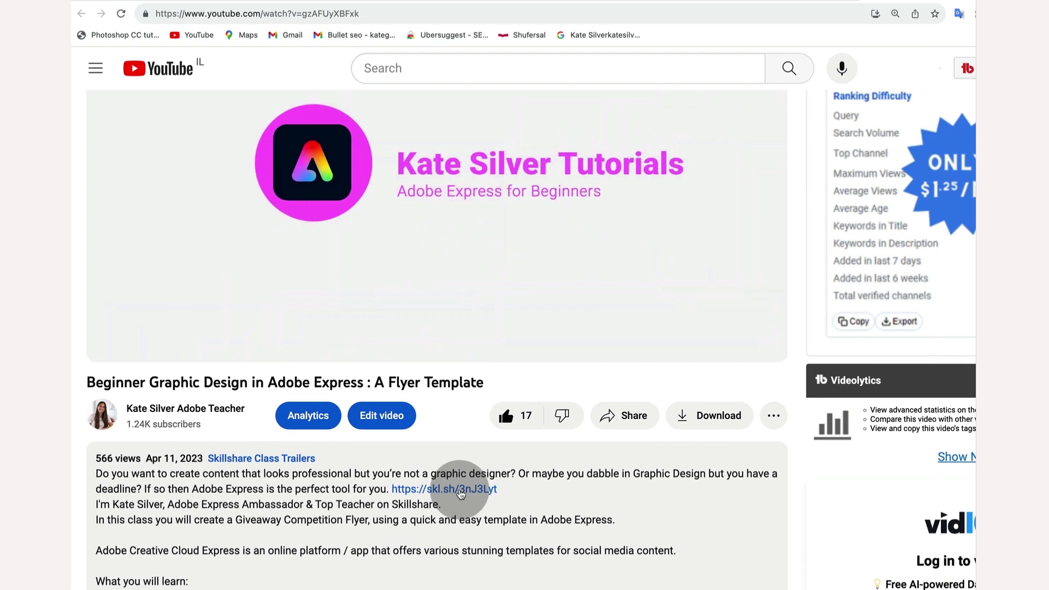
Step: Follow the skl.sh description link to the Skillshare Easy Animation with Adobe Express class
{"action": "left_click", "coordinate": [460, 491]}
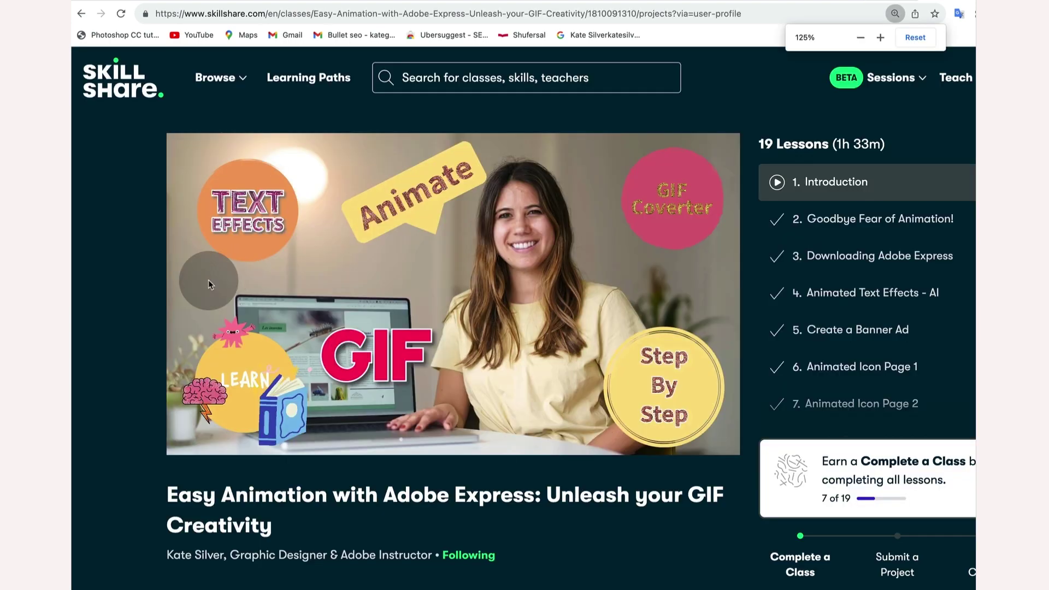
{"action": "scroll", "coordinate": [141, 293], "scroll_direction": "down", "scroll_amount": 2}
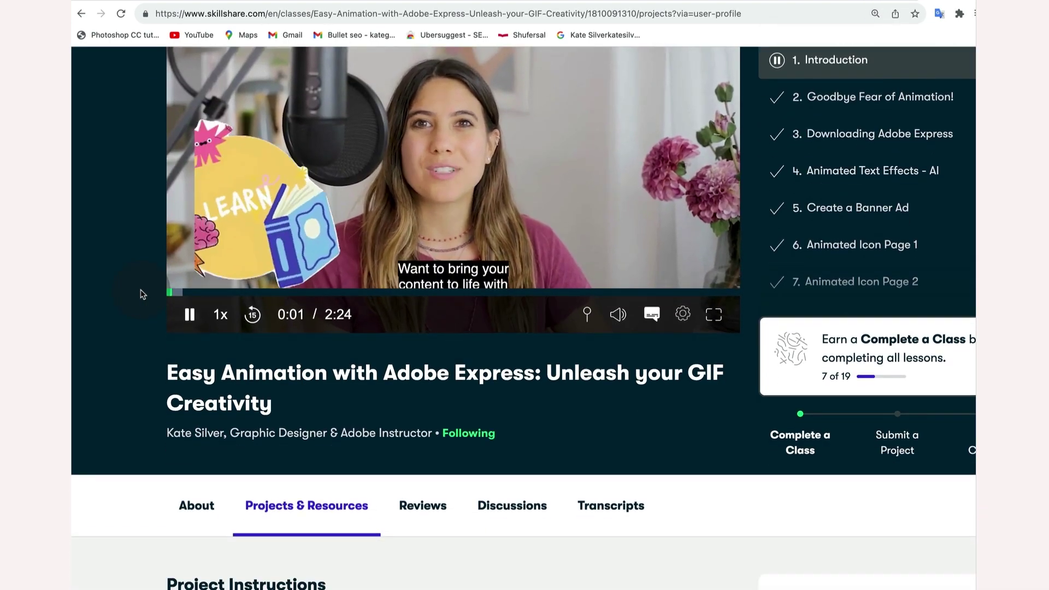